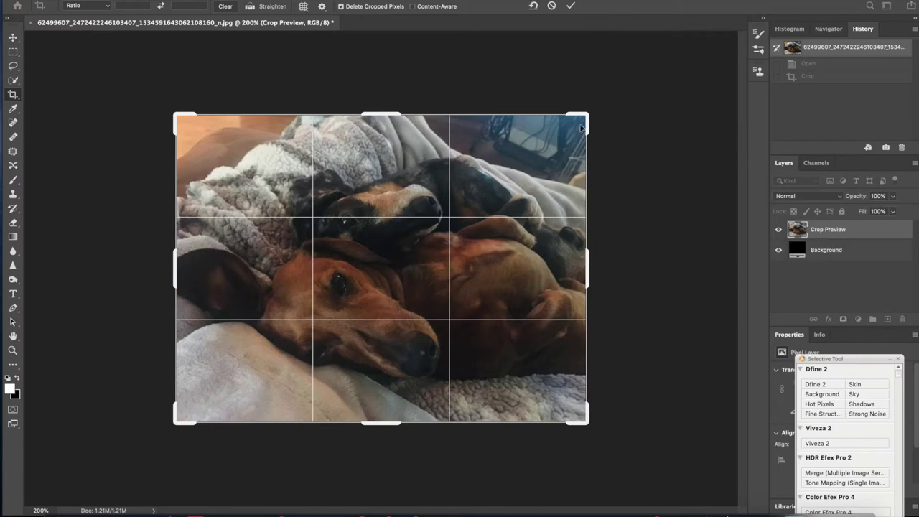
Rotate the dog photo counterclockwise while cropping it, and crop off the strip along its left edge
left_click_drag(600, 456, 616, 394)
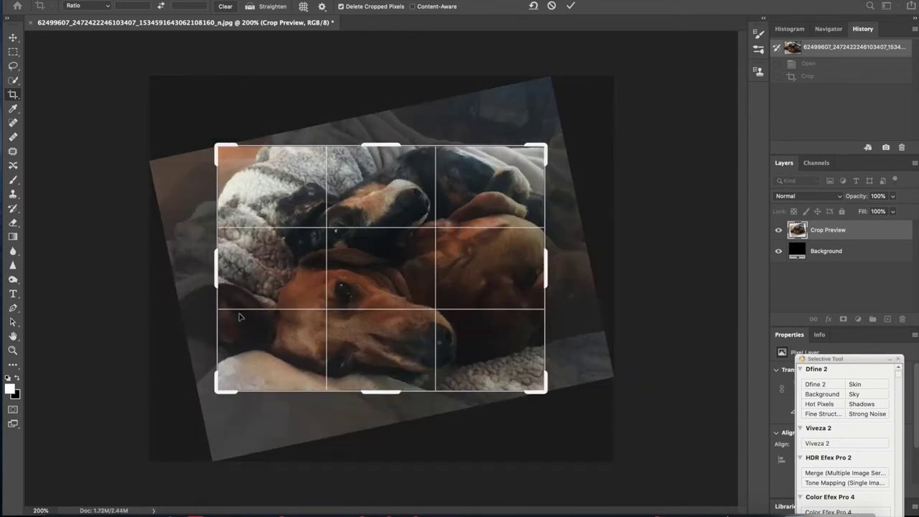
key("Return")
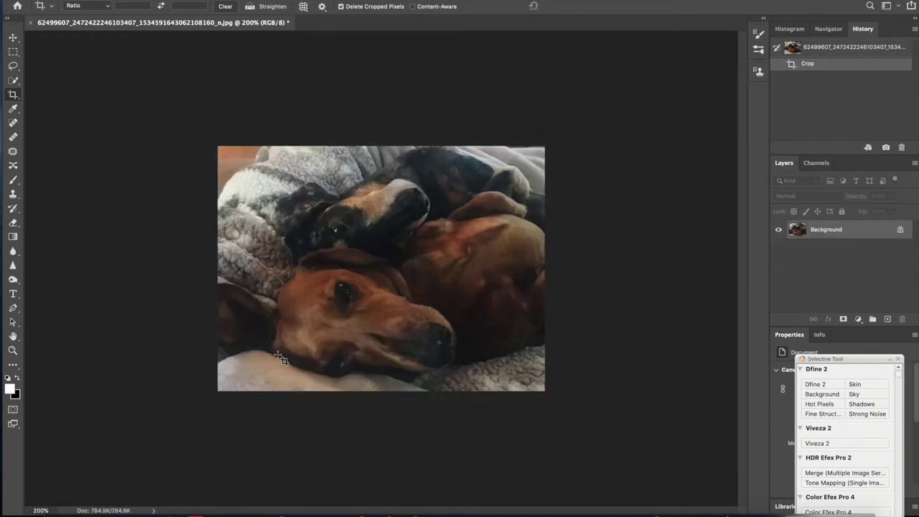
left_click(276, 170)
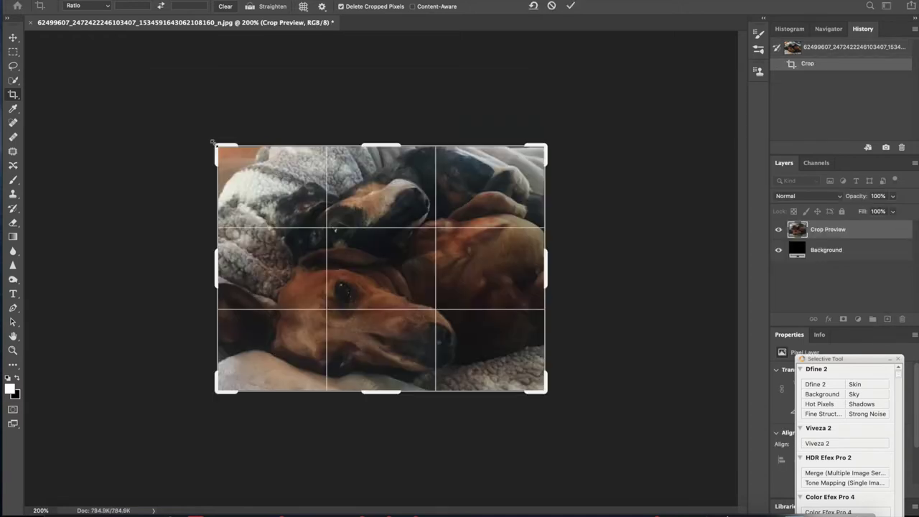
left_click_drag(215, 147, 235, 149)
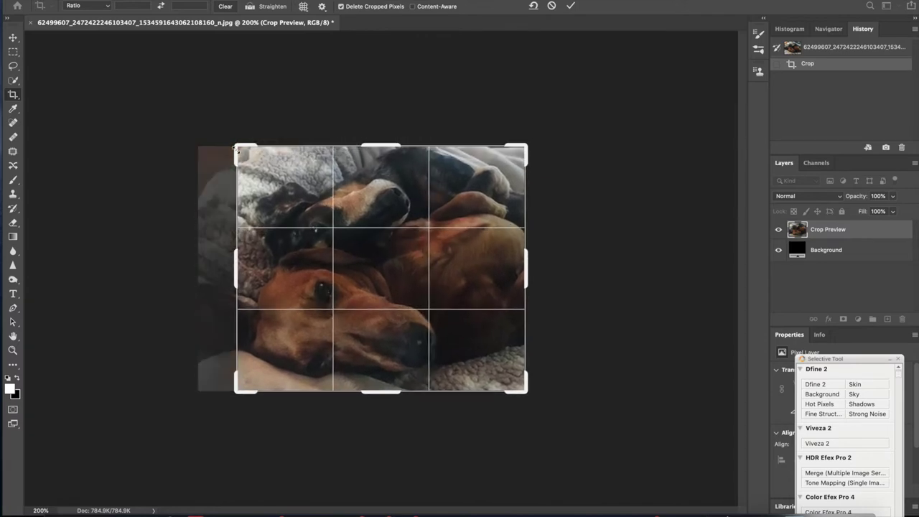
key("Return")
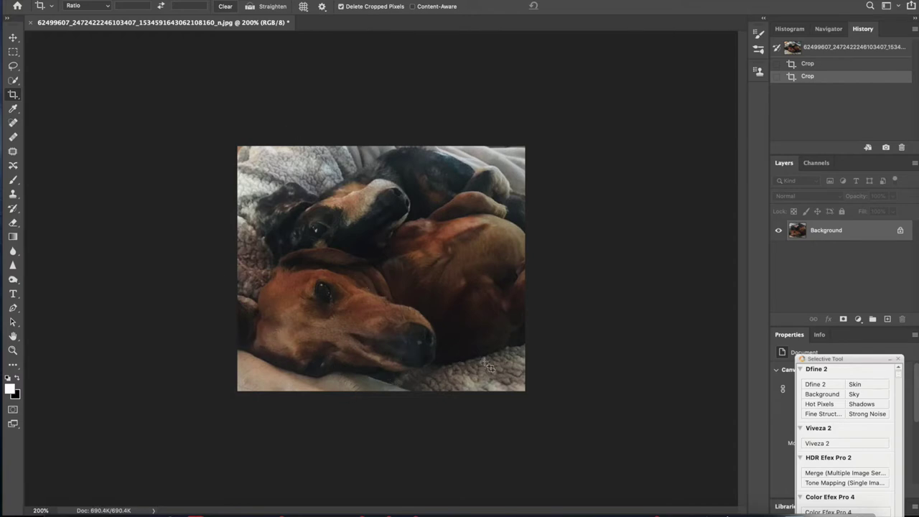
Crop narrow strips off the bottom and top of the dog photo
left_click(310, 385)
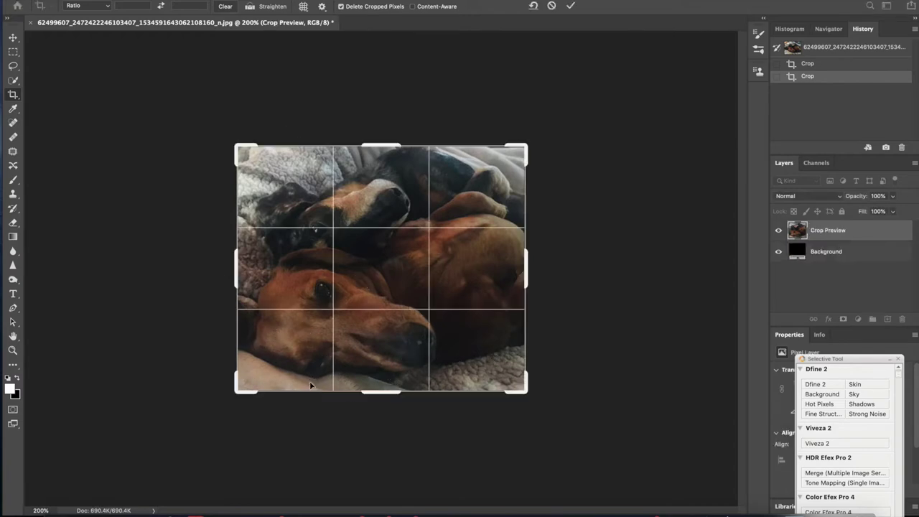
left_click_drag(374, 391, 374, 382)
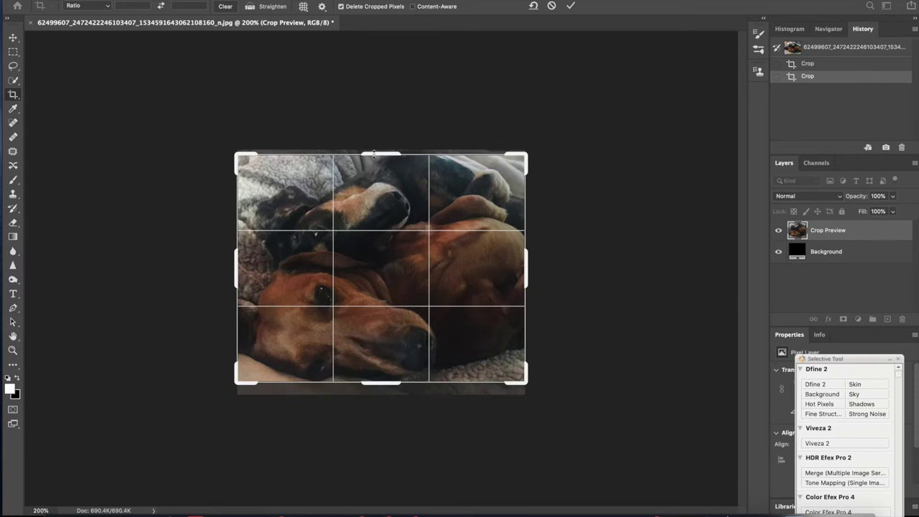
key("Return")
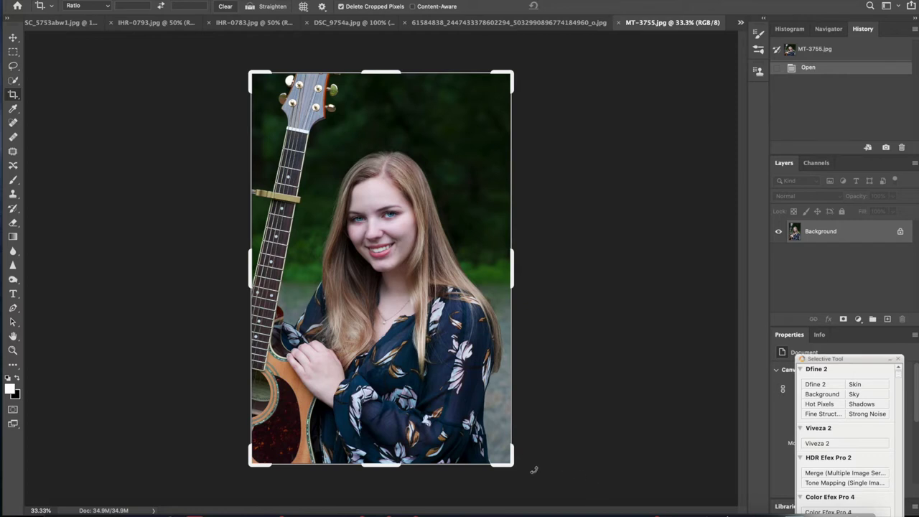
Crop MT-3755.jpg to a tight vertical close-up of the woman's face, cutting out the guitar and the background
left_click_drag(511, 464, 483, 406)
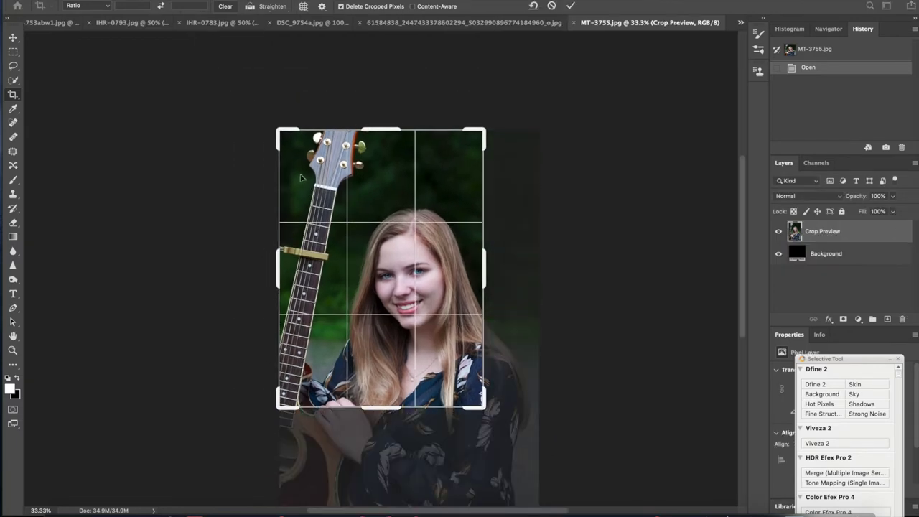
left_click_drag(275, 132, 316, 177)
left_click_drag(363, 219, 374, 231)
left_click_drag(376, 359, 378, 341)
left_click_drag(442, 202, 389, 213)
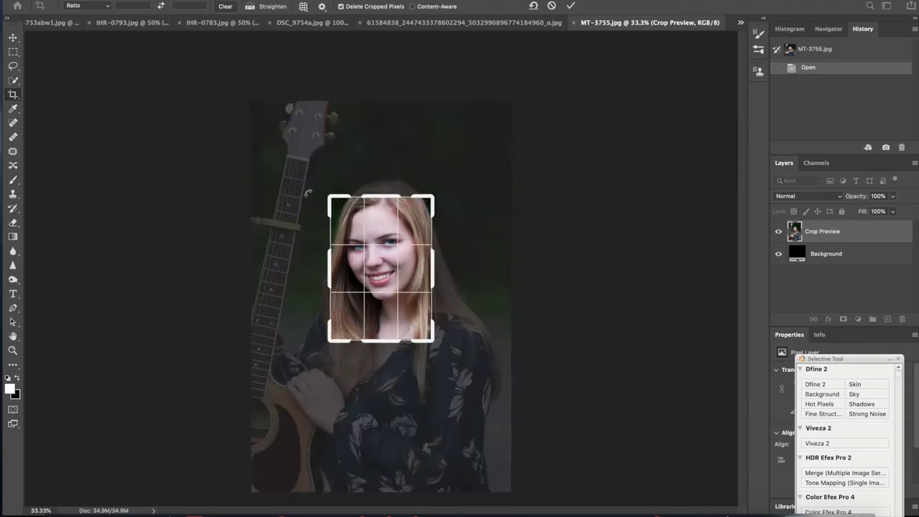
left_click_drag(325, 201, 333, 199)
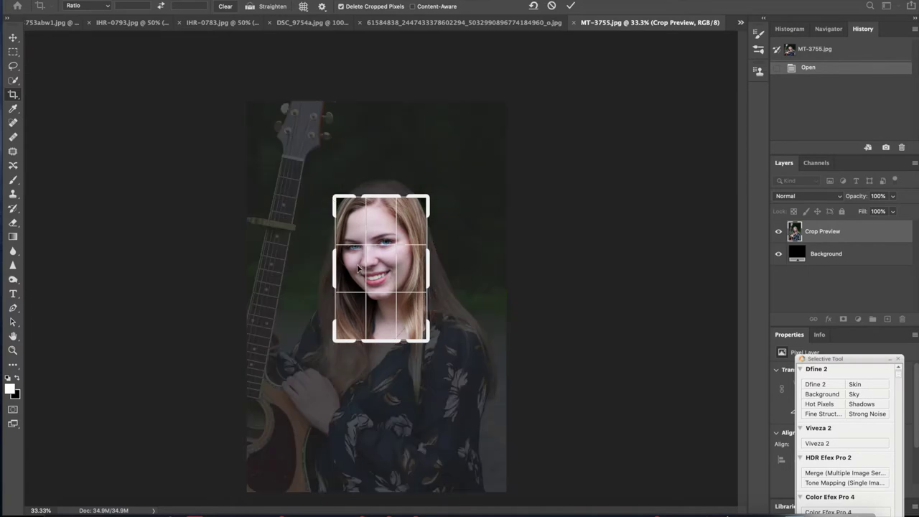
left_click_drag(367, 272, 371, 249)
left_click_drag(424, 202, 379, 198)
double_click(386, 319)
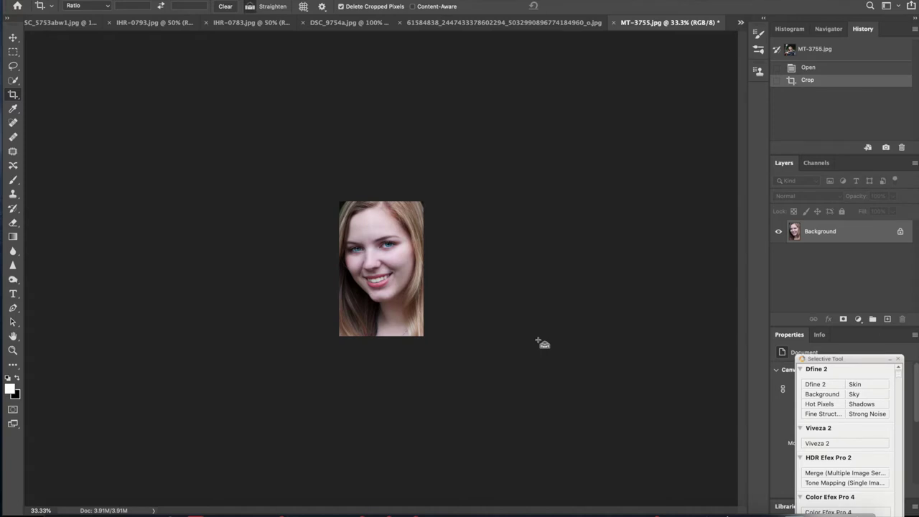
Trim a thin border off the portrait close-up to reduce the dark background in its upper corners
key("ctrl+1")
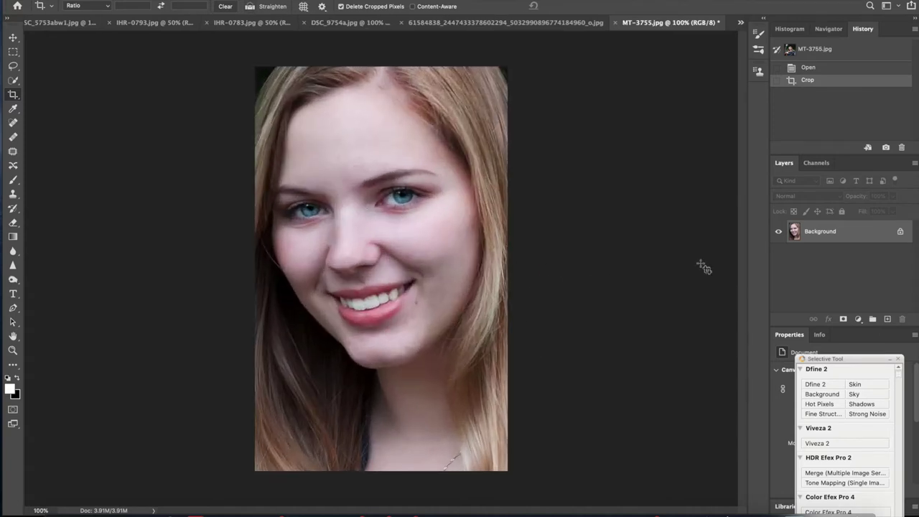
key("ctrl+minus")
left_click(535, 193)
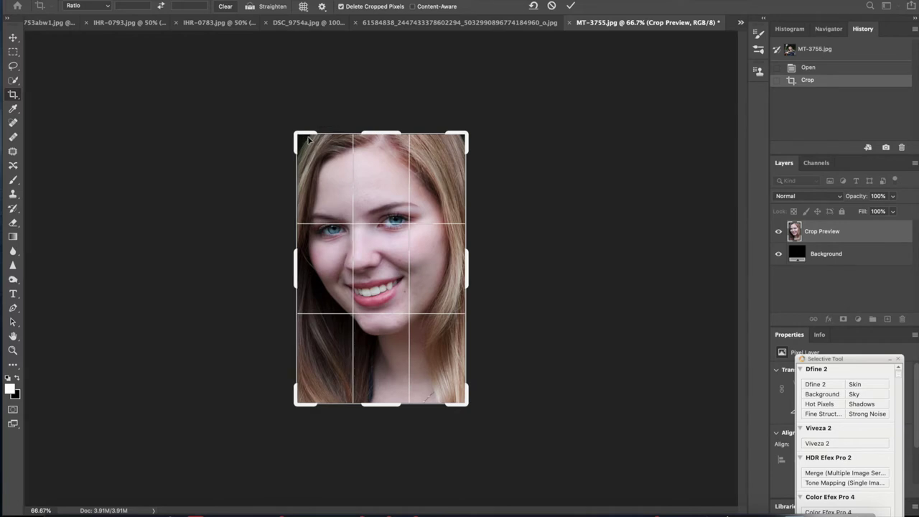
left_click_drag(299, 133, 302, 137)
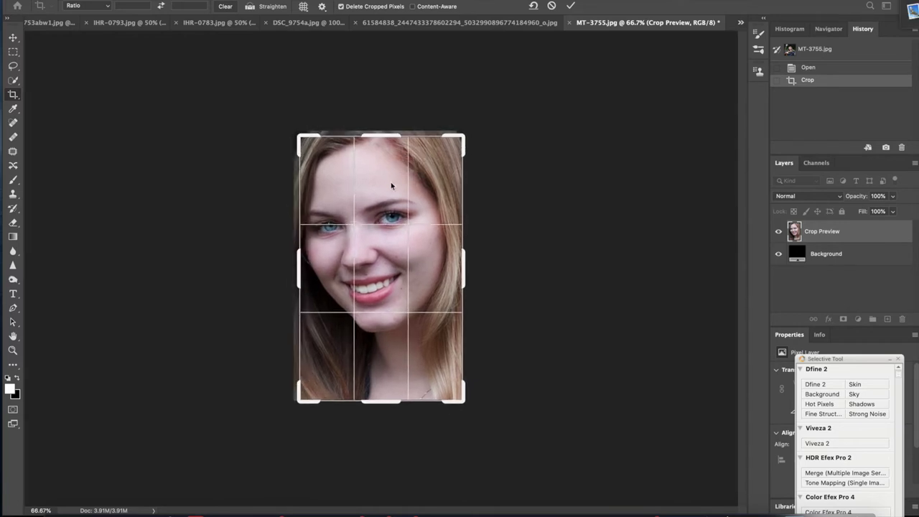
double_click(390, 182)
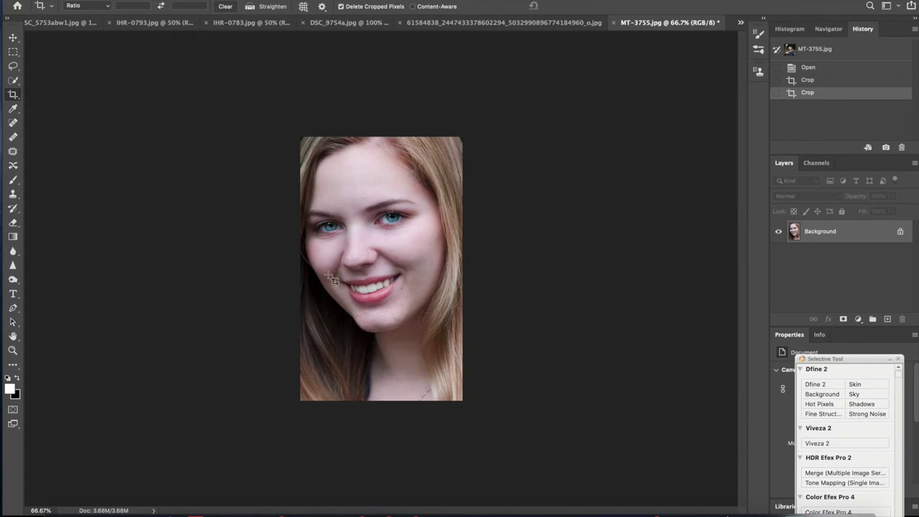
left_click(86, 0)
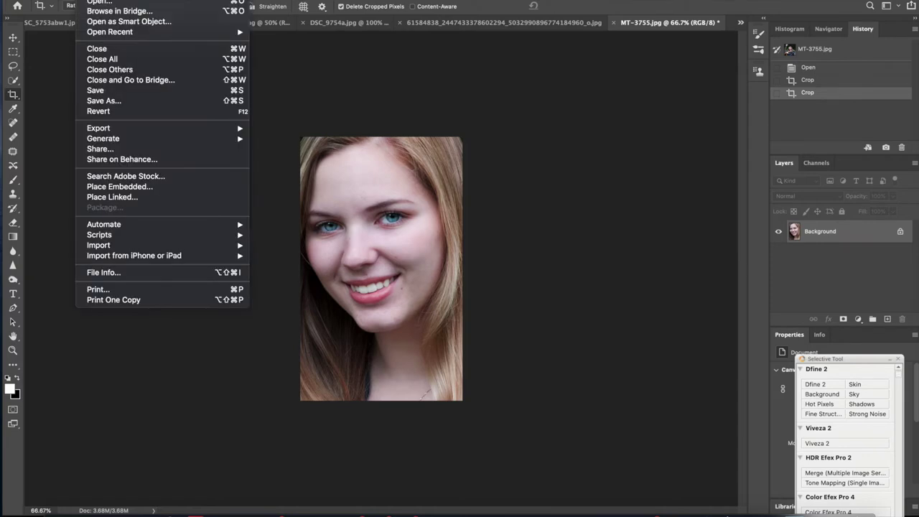
left_click(438, 76)
In the flags photo, draw the crop frame in from all sides around the black POW-MIA flag
left_click(528, 23)
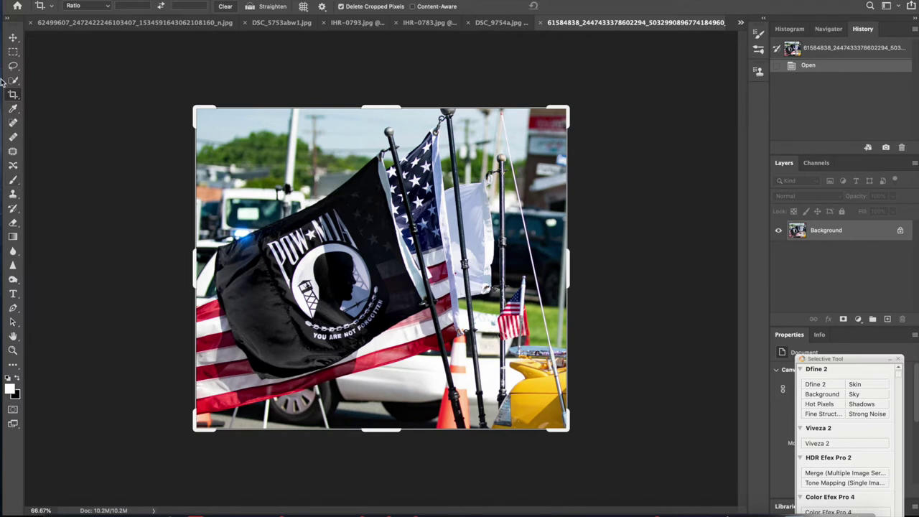
left_click(370, 104)
left_click_drag(370, 106, 371, 129)
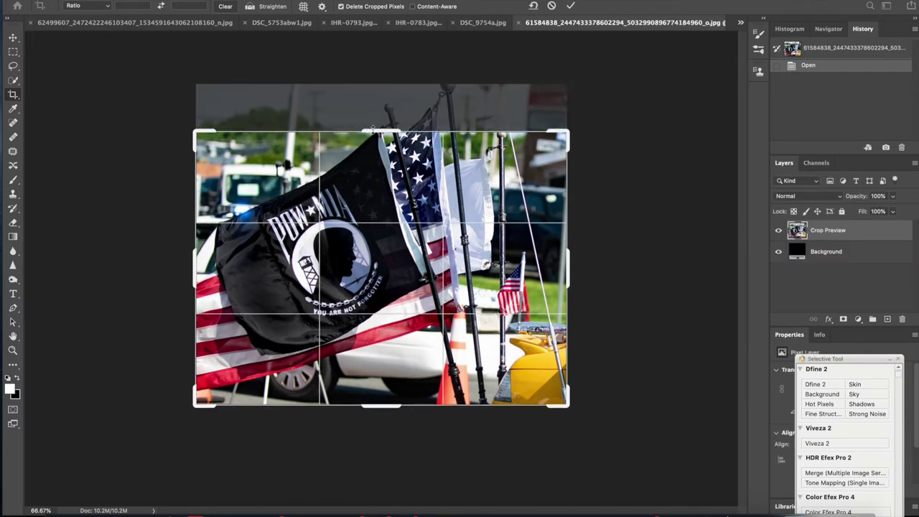
left_click_drag(568, 268, 506, 267)
left_click_drag(391, 403, 379, 365)
left_click_drag(253, 168, 276, 163)
left_click_drag(377, 182, 379, 179)
Rotate the flags photo clockwise to level the POW-MIA lettering, lower the frame's upper edge, and apply the crop
left_click_drag(256, 376, 237, 304)
left_click_drag(379, 183, 380, 201)
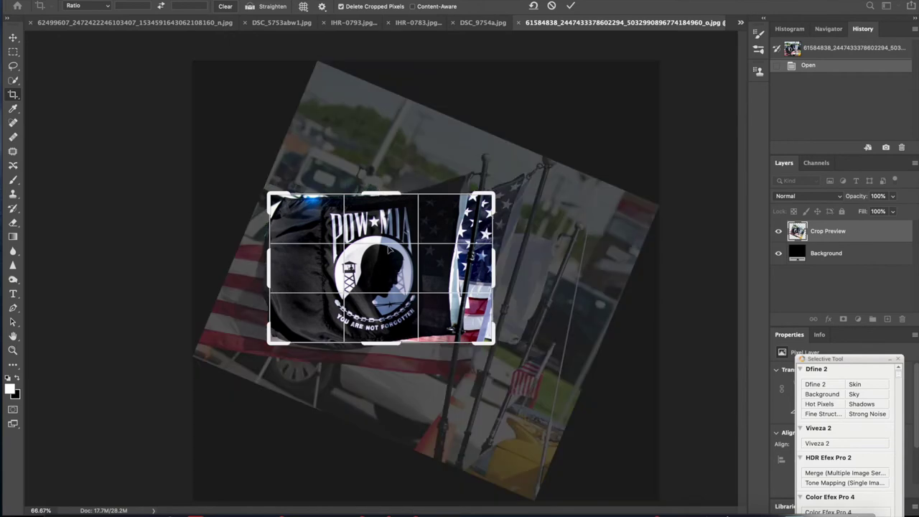
key("Return")
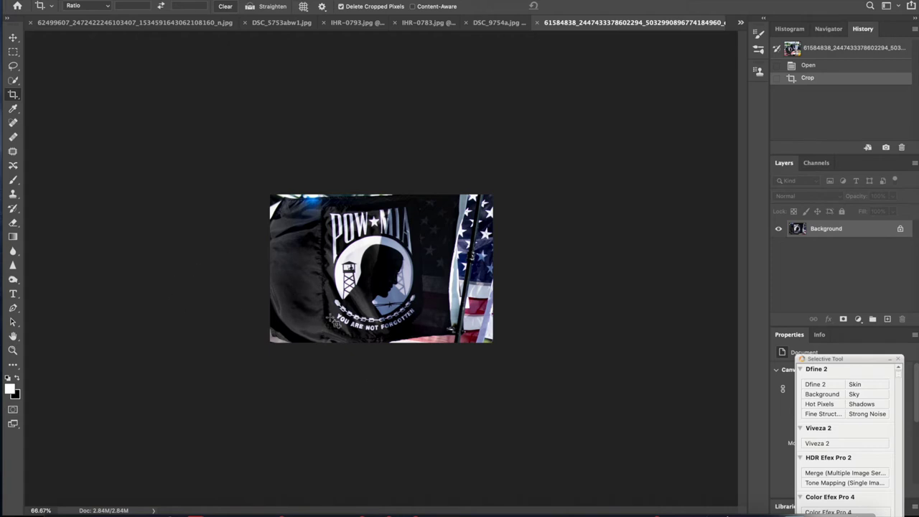
Crop a strip of black fabric off the left side of the POW-MIA flag photo
left_click(294, 248)
left_click_drag(271, 265, 303, 267)
key("Return")
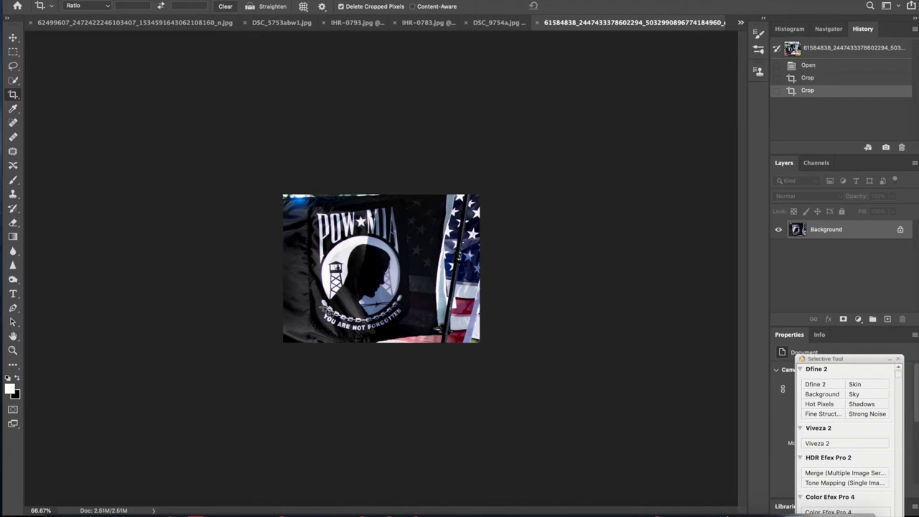
left_click(420, 334)
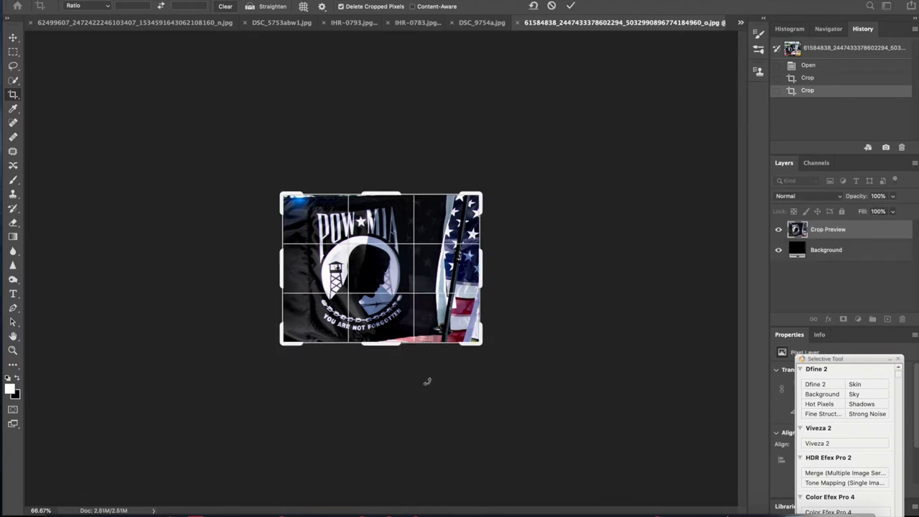
key("Return")
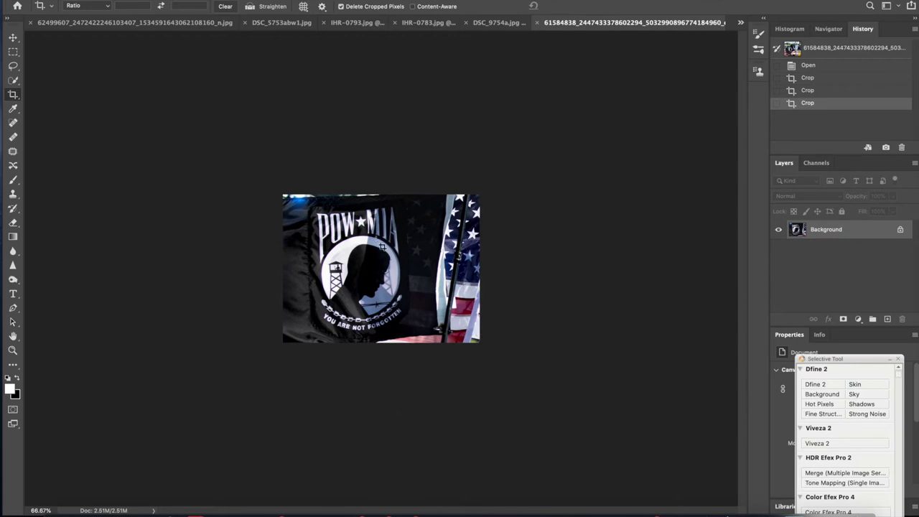
Crop DSC_9754a.jpg closer around the smiling girl's face and the white fur trim
left_click(495, 22)
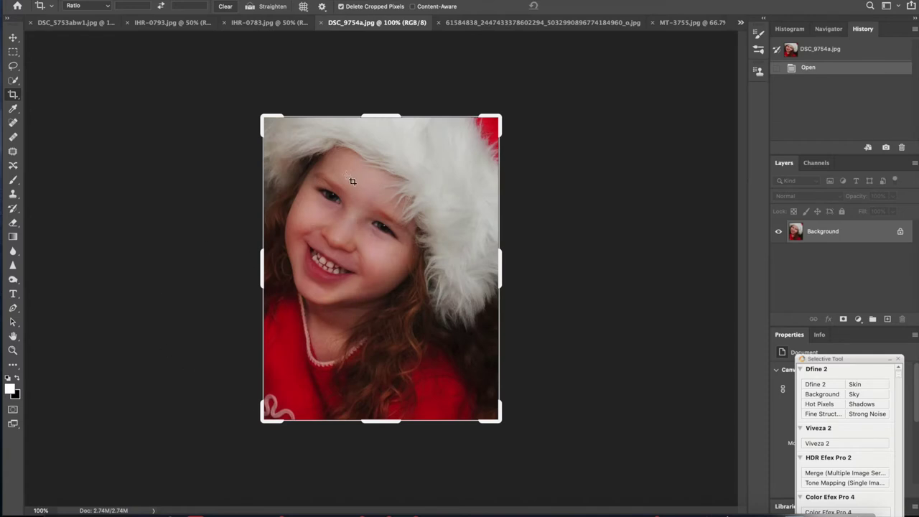
left_click_drag(500, 420, 463, 372)
key("Return")
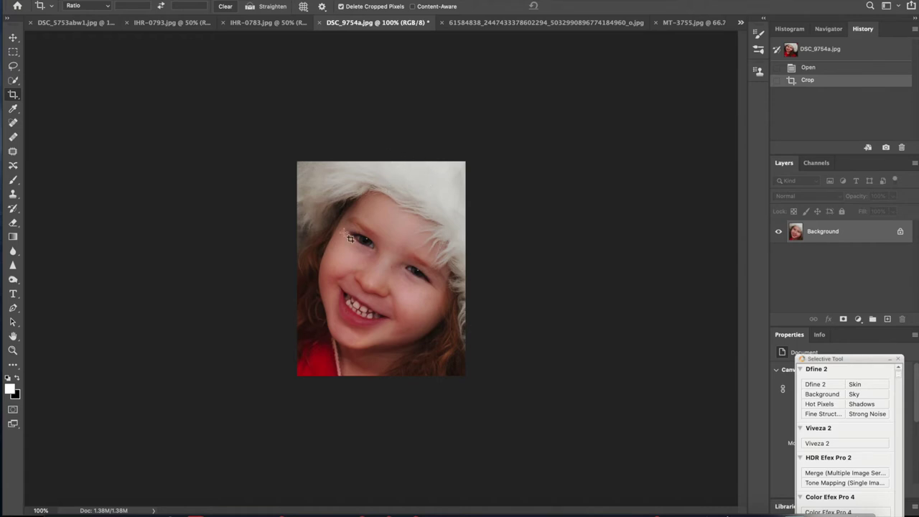
Crop IHR-0783.jpg down to the globe's beaded surface, removing the background and the last bits at its corners
left_click(272, 23)
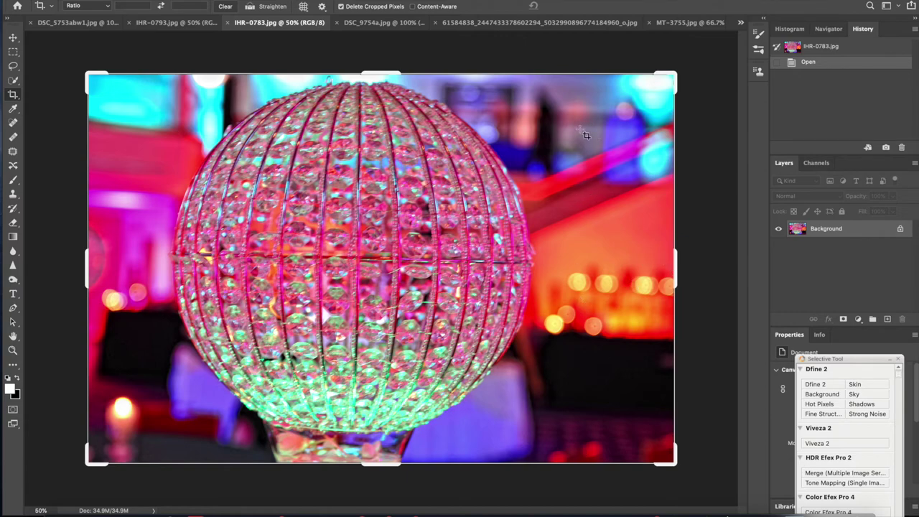
left_click_drag(673, 270, 573, 258)
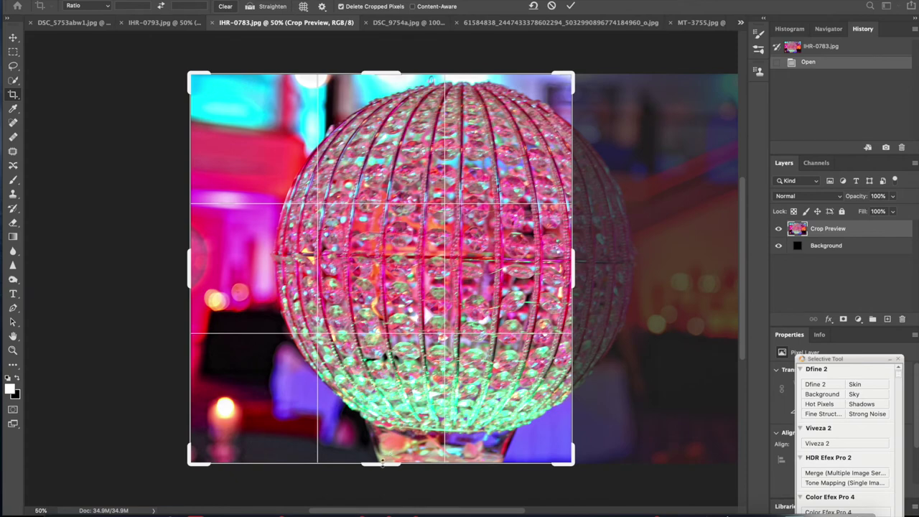
left_click_drag(382, 462, 382, 419)
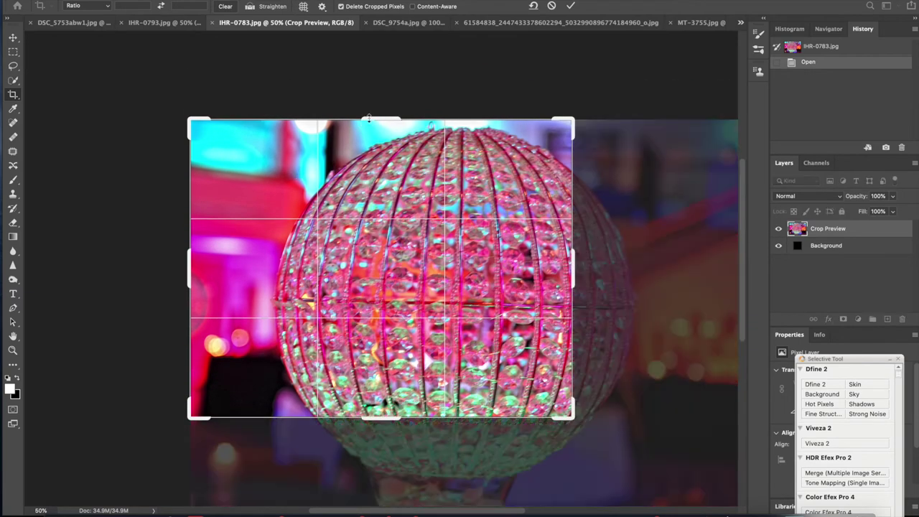
left_click_drag(368, 117, 368, 134)
left_click_drag(198, 269, 251, 258)
left_click_drag(320, 208, 310, 194)
left_click_drag(343, 232, 343, 232)
double_click(343, 232)
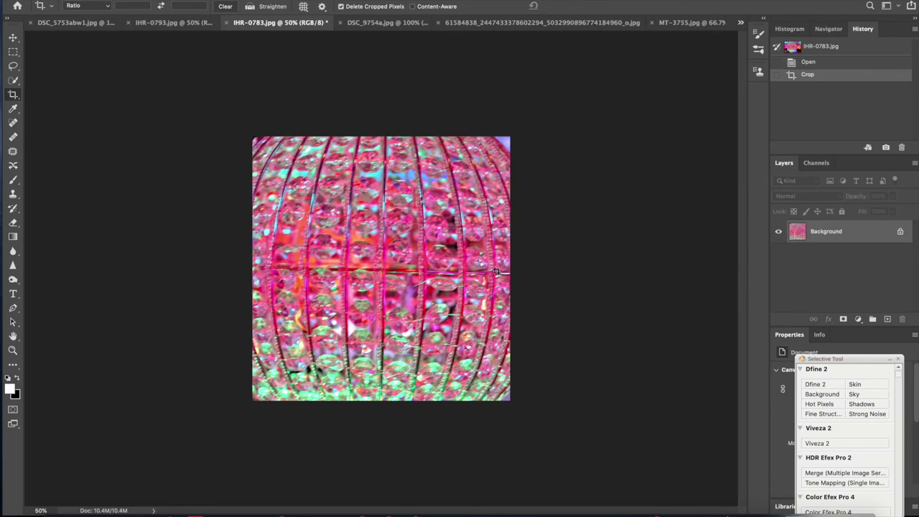
left_click_drag(505, 139, 498, 140)
double_click(488, 174)
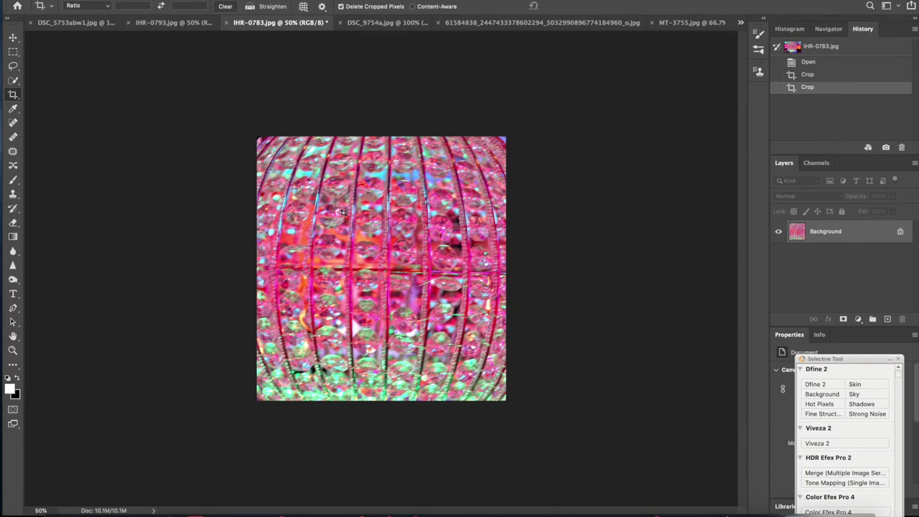
In IHR-0793.jpg, tighten the crop frame around the dessert platter and rotate the photo slightly counter-clockwise
left_click(167, 22)
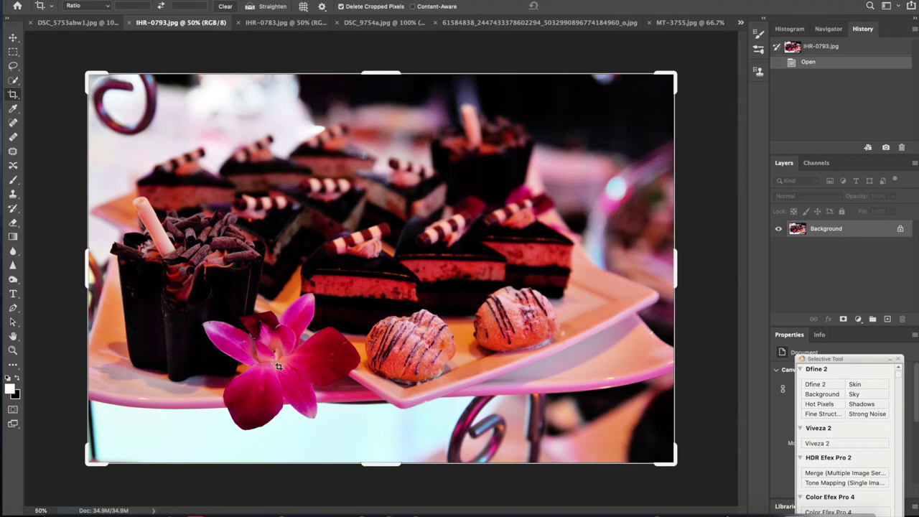
left_click_drag(377, 463, 377, 418)
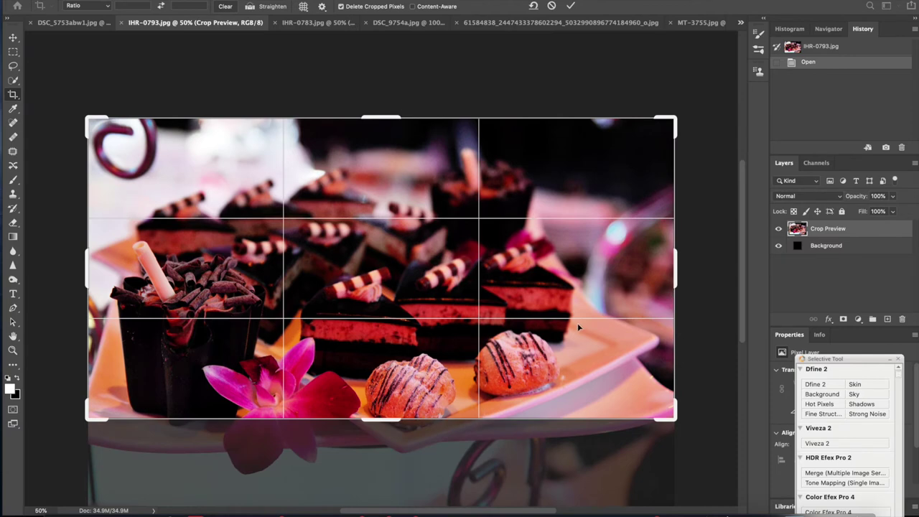
left_click_drag(662, 275, 608, 252)
left_click_drag(380, 113, 381, 152)
left_click_drag(152, 282, 179, 264)
left_click_drag(589, 359, 569, 369)
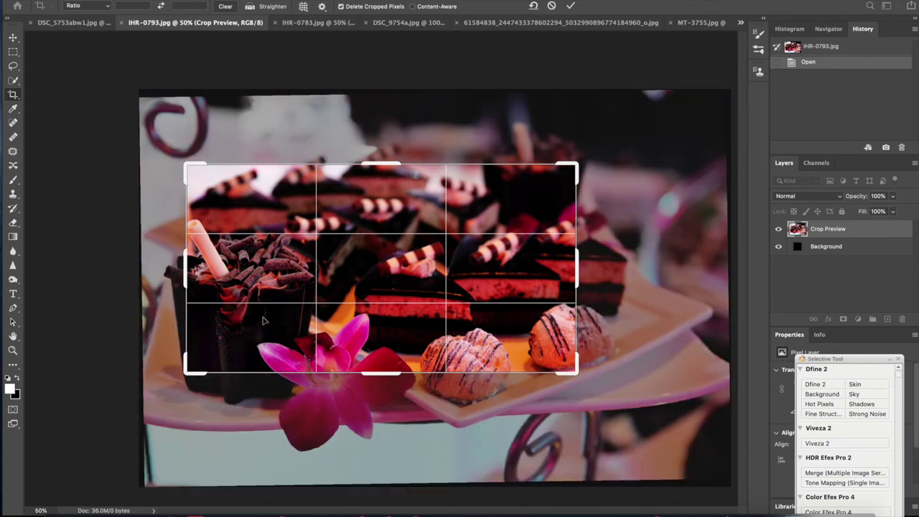
Crop the dessert photo down to the cake slices and two striped round sweets, excluding the chocolate cup and flower, and trim its edges slightly
left_click_drag(185, 282, 295, 282)
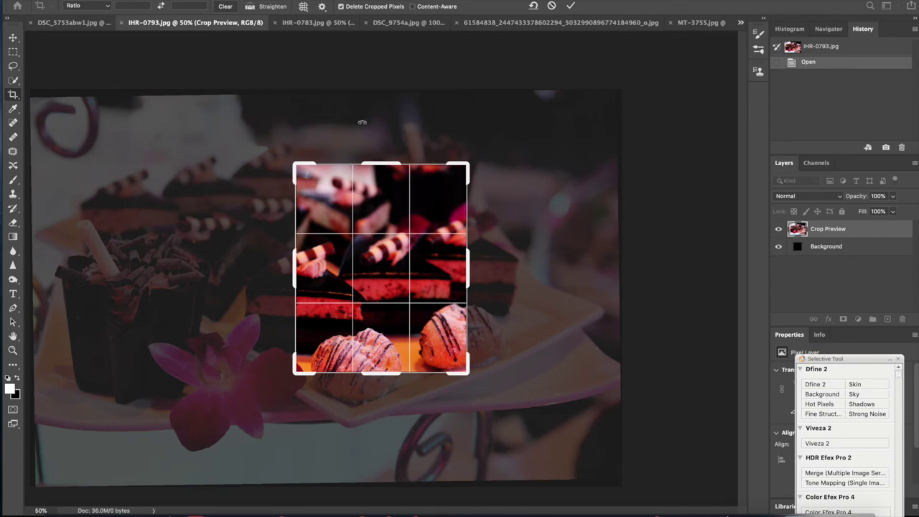
left_click_drag(387, 164, 387, 191)
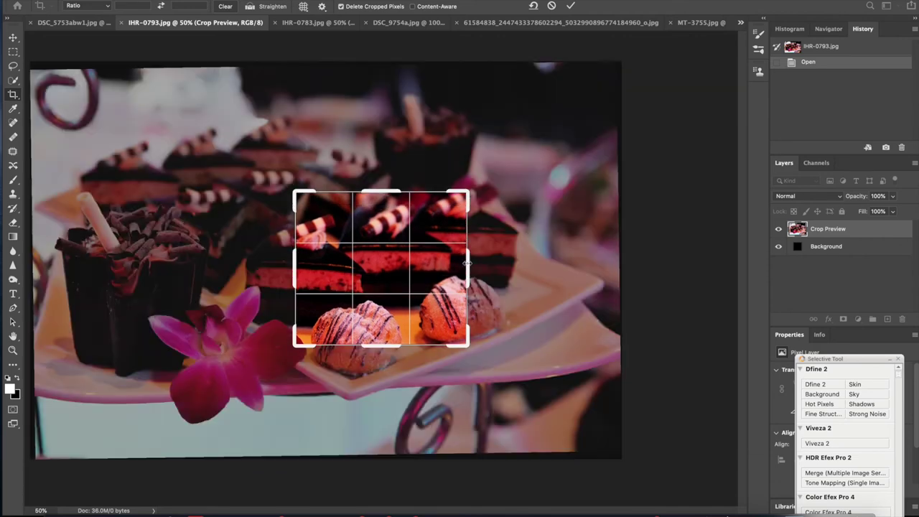
left_click_drag(468, 262, 493, 264)
key("Return")
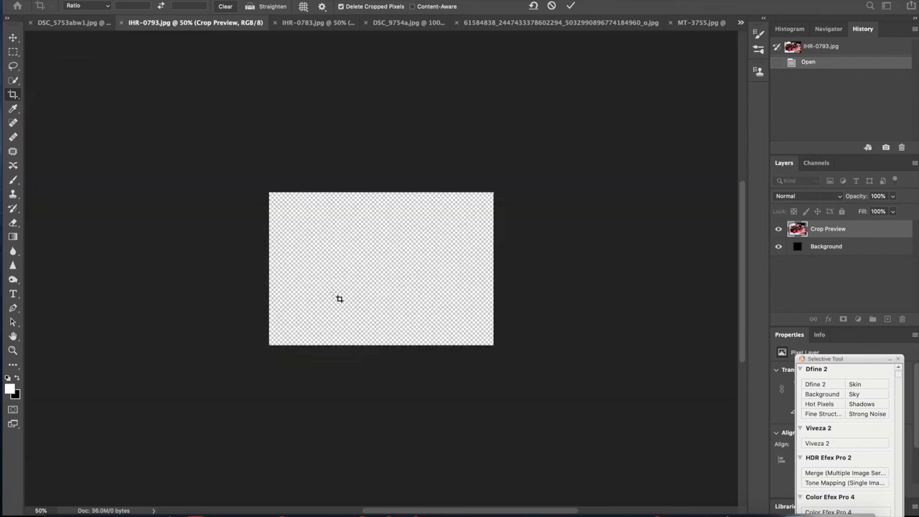
left_click_drag(492, 340, 485, 334)
key("Return")
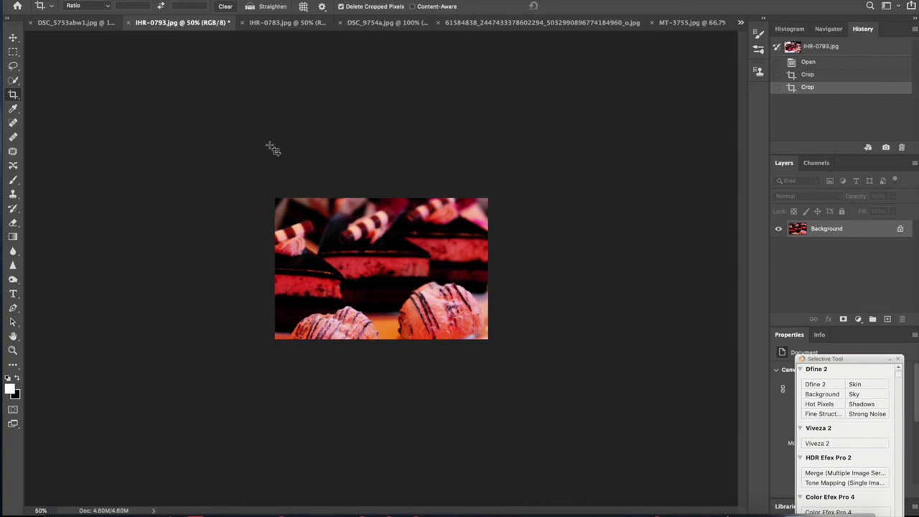
In DSC_5753abw1.jpg, frame the crop around the woman's face, excluding her hand, shoulder and outer hair
left_click(81, 24)
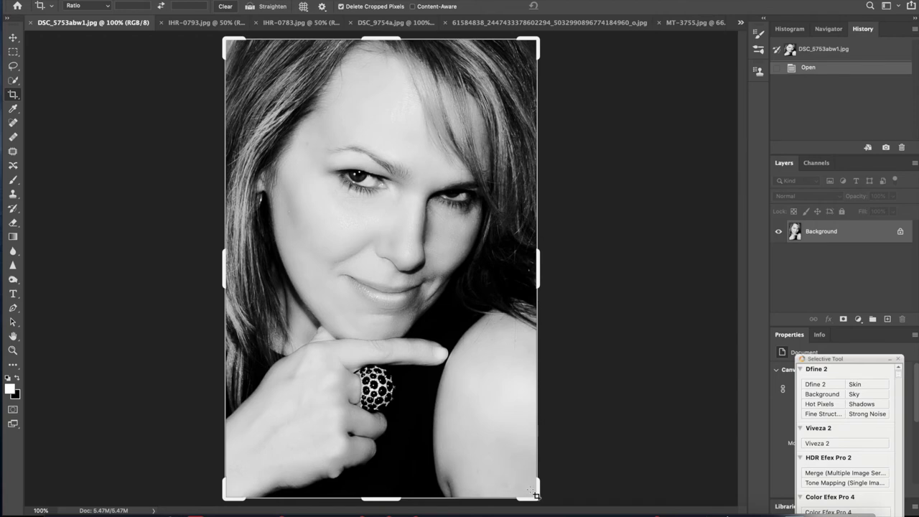
left_click_drag(538, 500, 500, 410)
left_click_drag(416, 340, 381, 346)
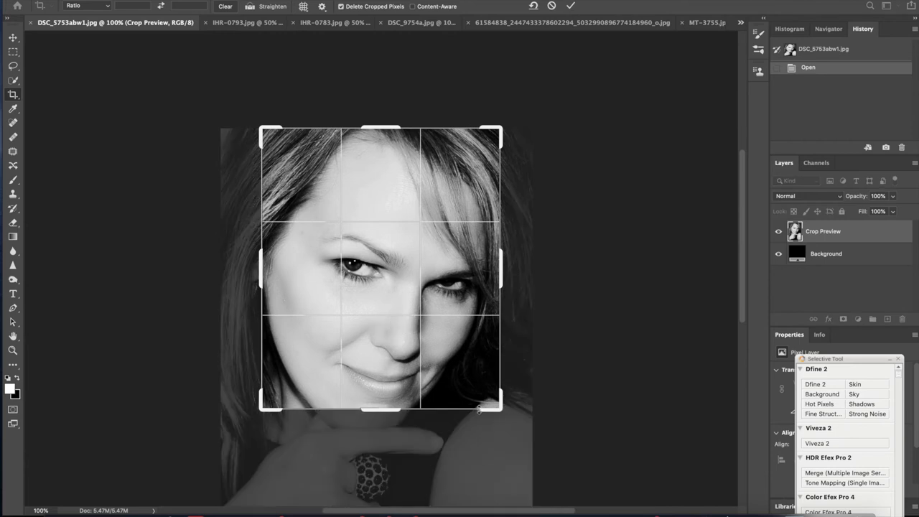
left_click_drag(500, 410, 488, 402)
mouse_move(358, 369)
left_mouse_down()
mouse_move(340, 364)
mouse_move(358, 369)
left_mouse_up()
left_click_drag(382, 401, 383, 409)
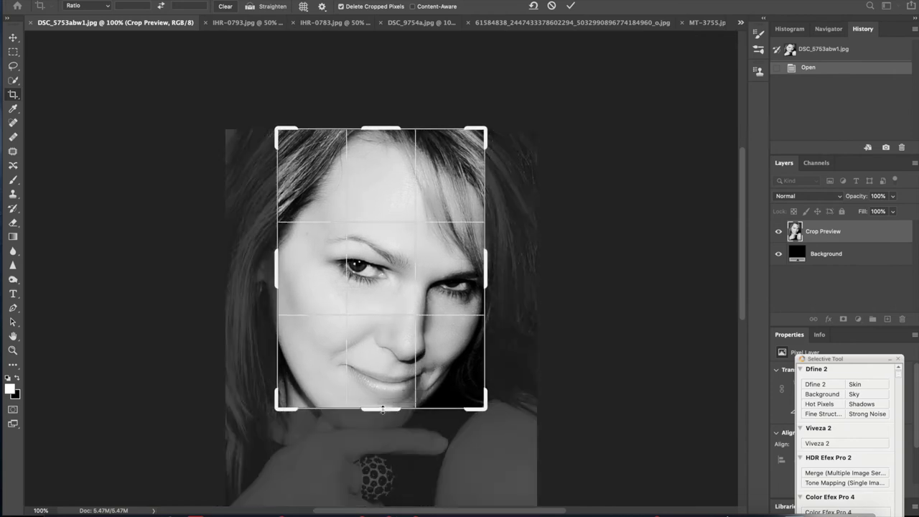
Rotate the black-and-white portrait counter-clockwise to nearly level the eyes, tighten the frame around the face, and apply the crop
left_click_drag(492, 424, 526, 386)
left_click_drag(341, 314, 353, 323)
left_click_drag(276, 128, 294, 155)
left_click_drag(478, 403, 467, 382)
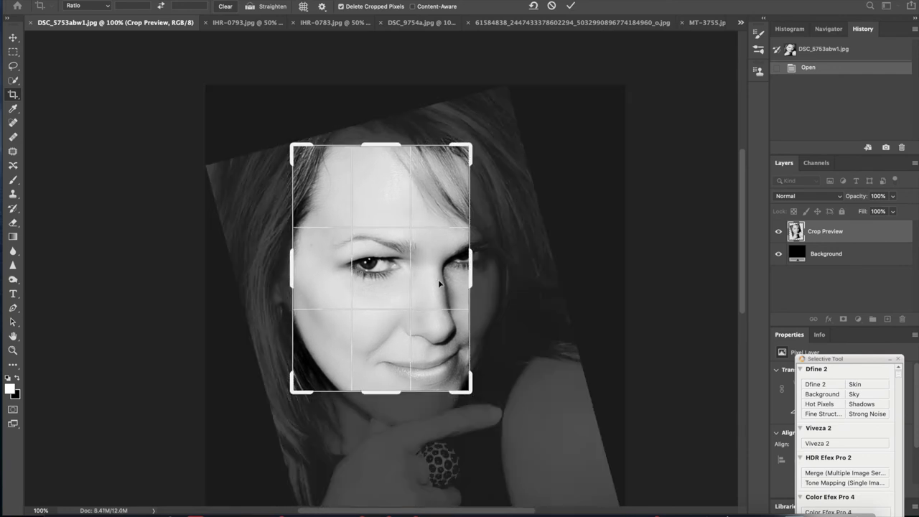
left_click_drag(380, 391, 379, 361)
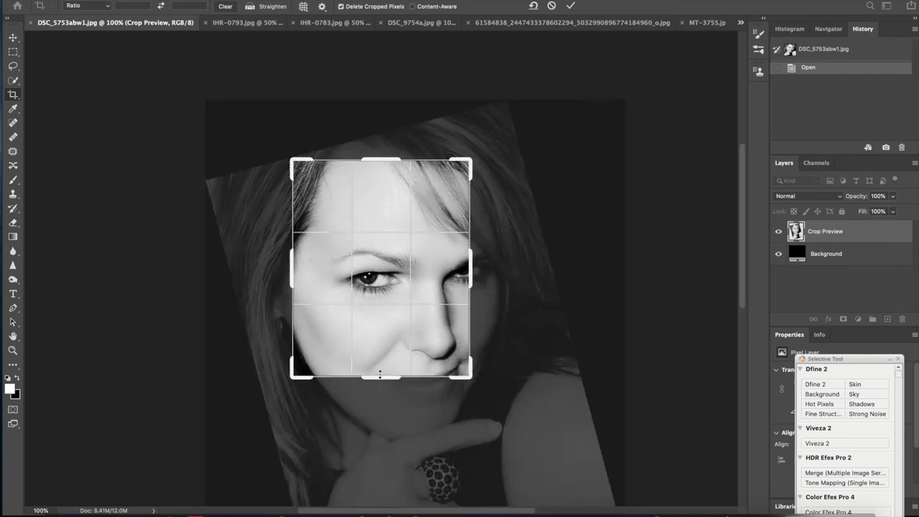
left_click_drag(467, 282, 443, 260)
left_click_drag(428, 343, 427, 326)
key("Return")
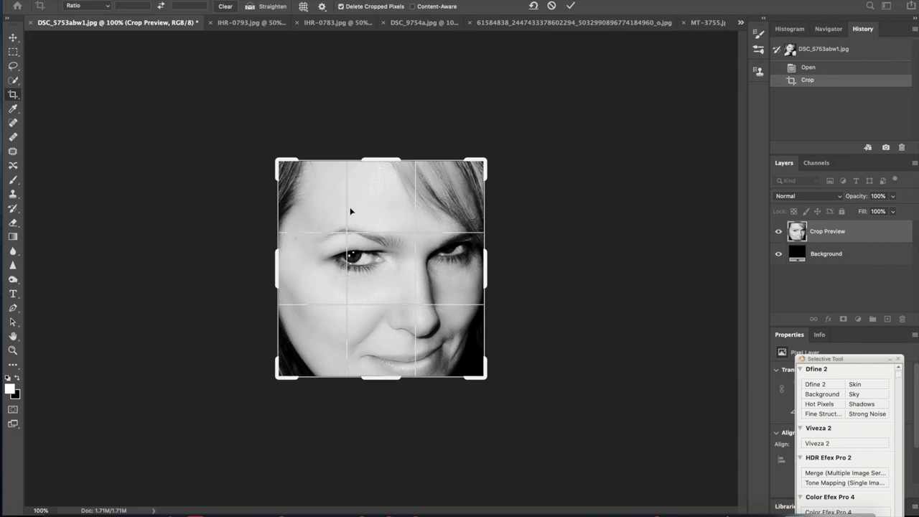
Crop off the portrait's upper forehead, then crop down to a single eye and part of the nose
left_click_drag(382, 157, 383, 181)
key("Return")
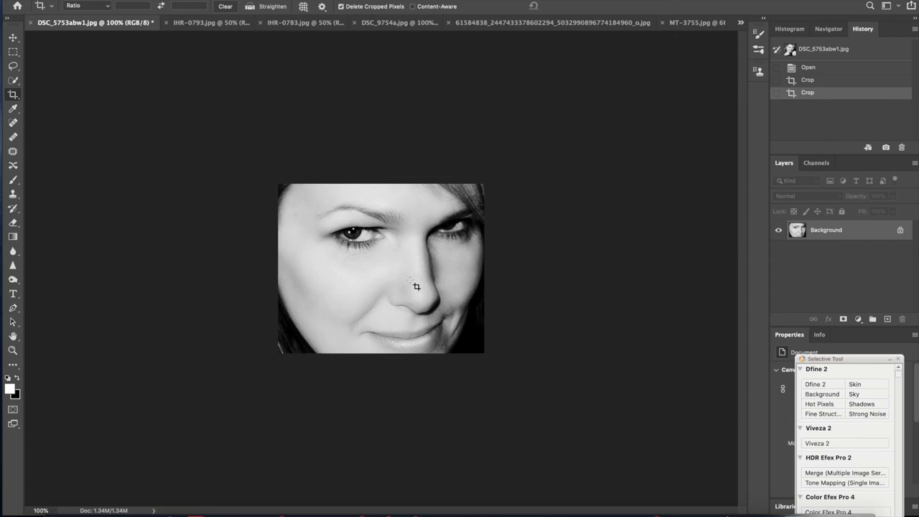
left_click(485, 357)
left_click_drag(484, 354, 408, 300)
key("Return")
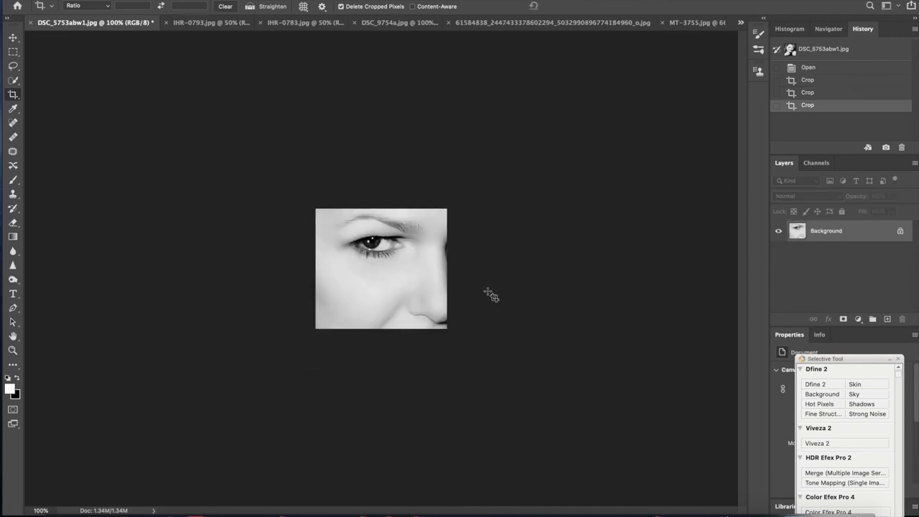
left_click(405, 302)
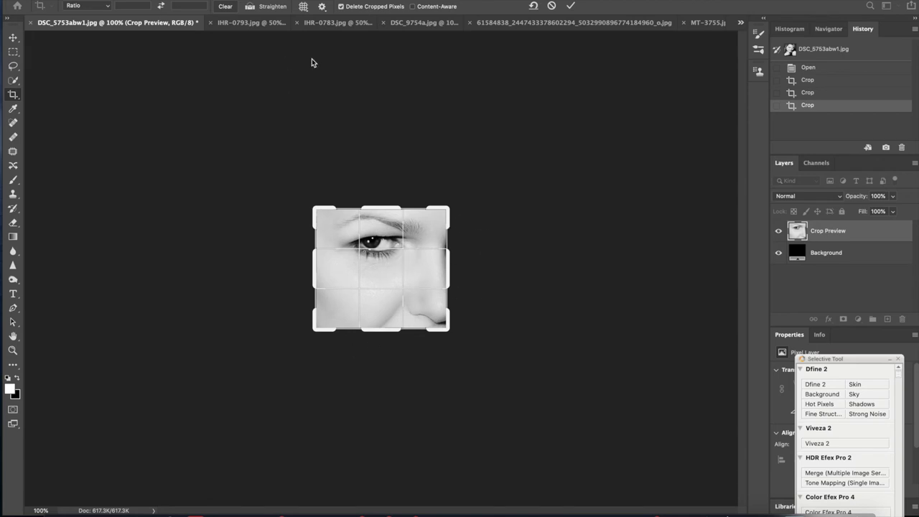
Switch to MT-3755.jpg and crop a strip off the lower edge below the woman's neck
left_click(741, 23)
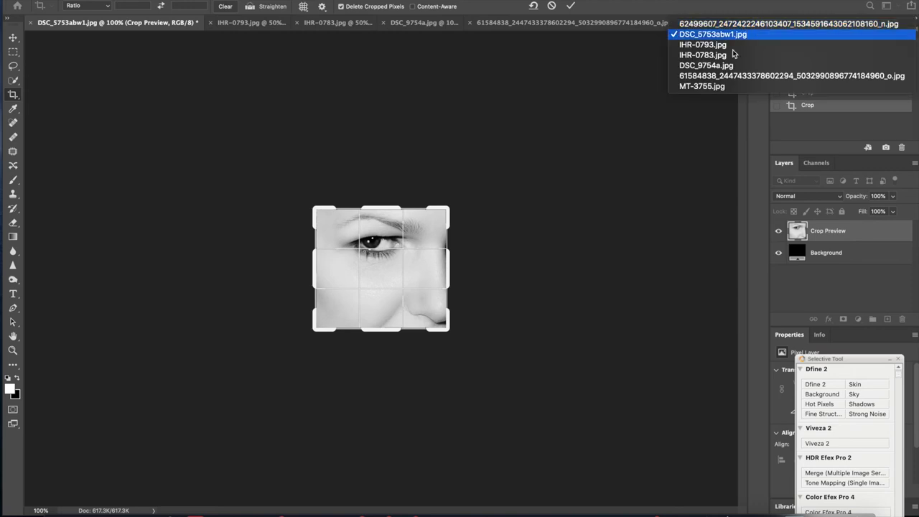
left_click(717, 86)
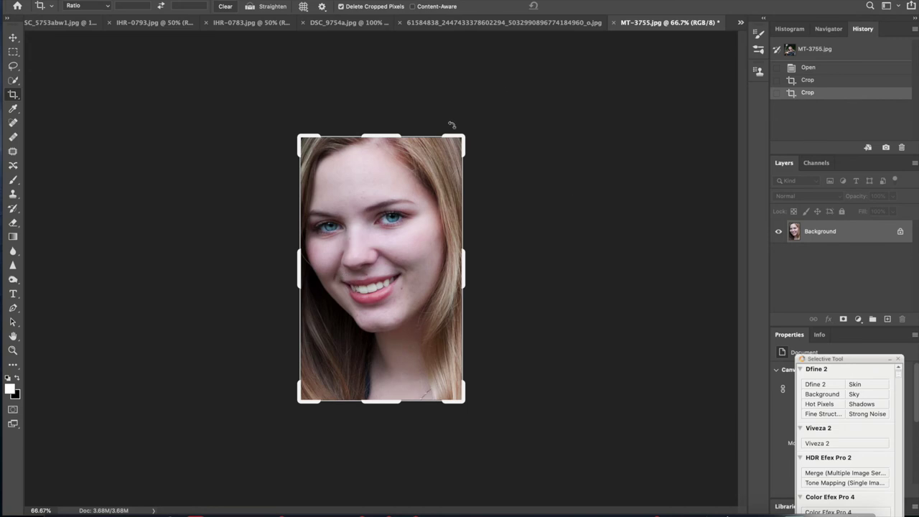
left_click_drag(386, 399, 389, 386)
key("Return")
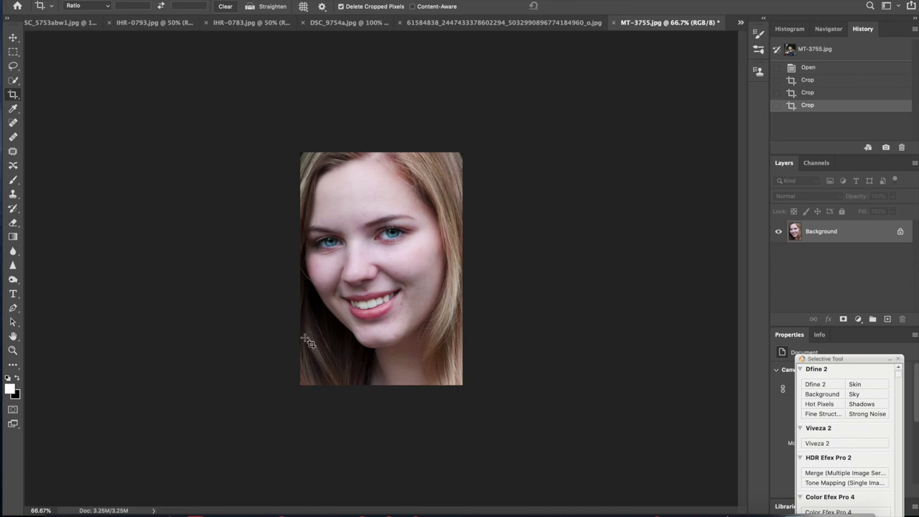
left_click(330, 379)
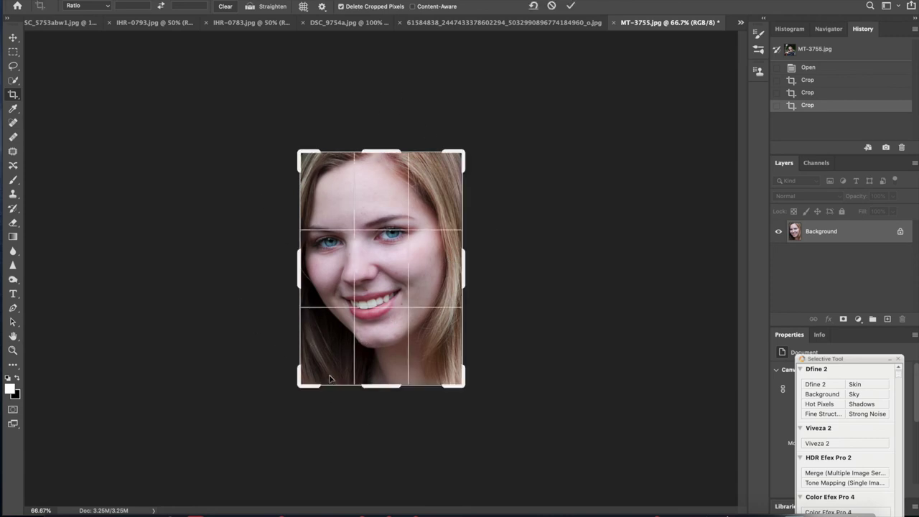
key("Return")
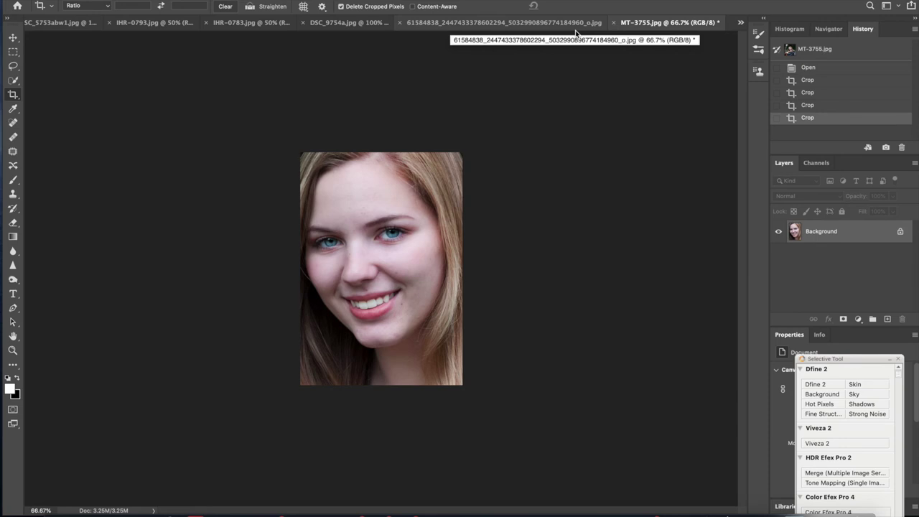
Compare the original uncropped MT-3755.jpg with its final cropped version using the document history
left_click(809, 52)
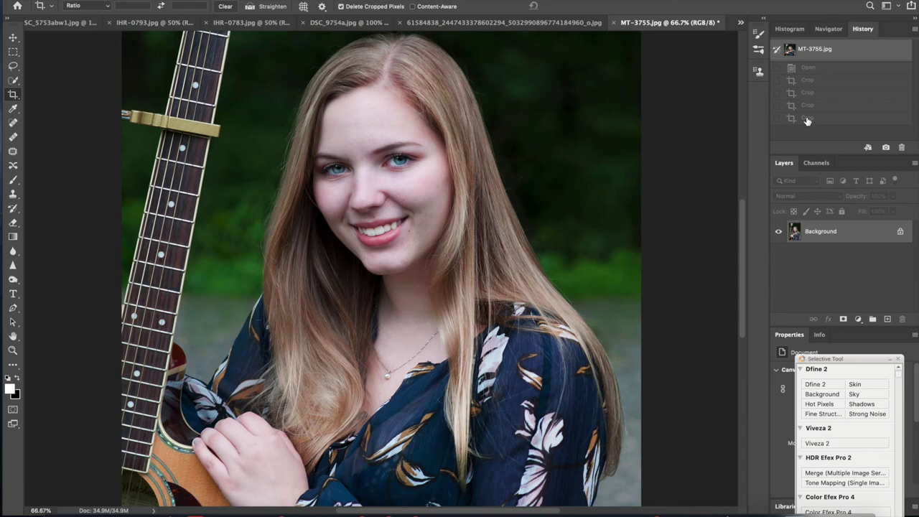
key("ctrl+minus")
key("ctrl+minus")
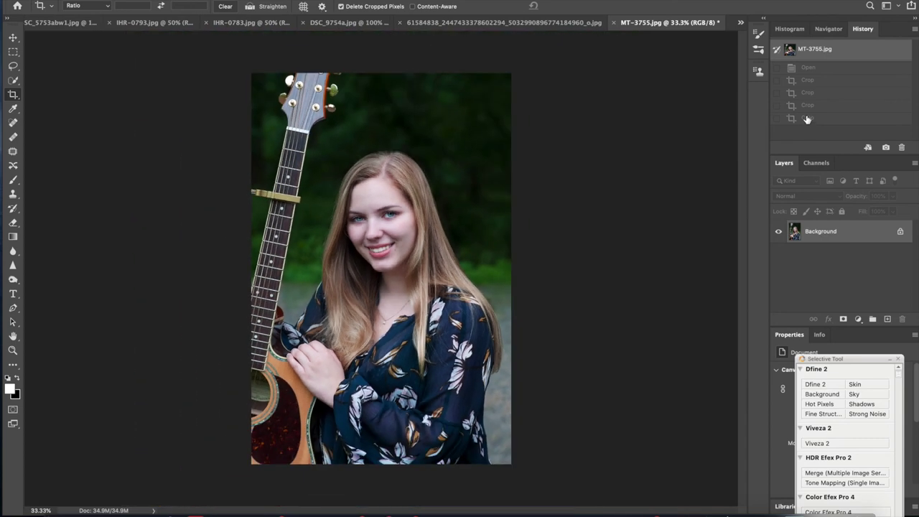
left_click(804, 117)
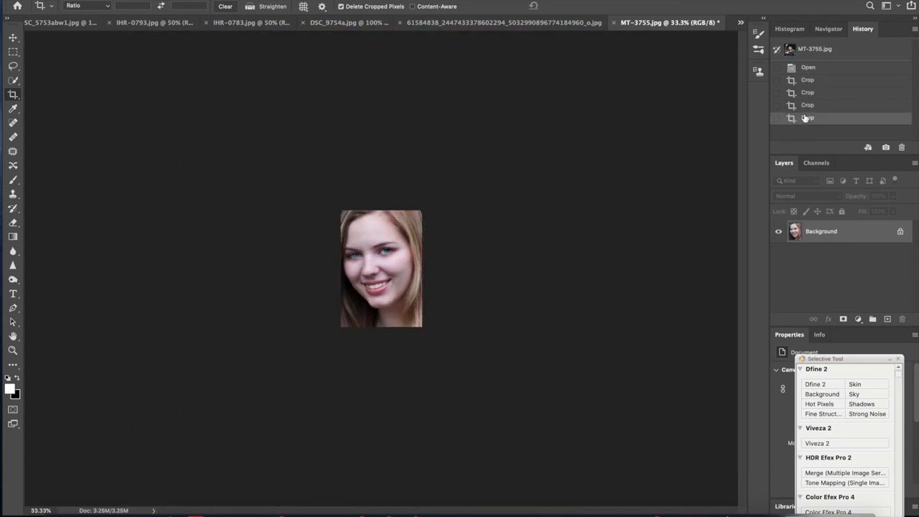
key("ctrl+plus")
key("ctrl+plus")
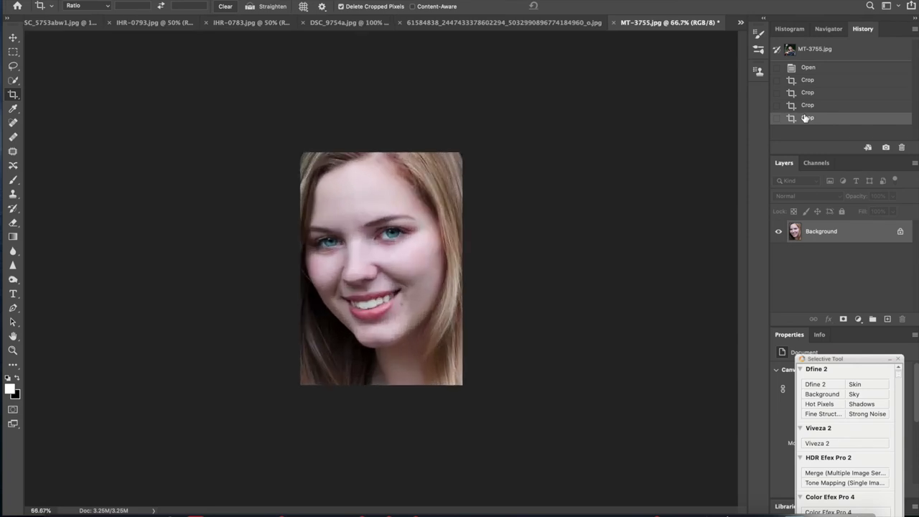